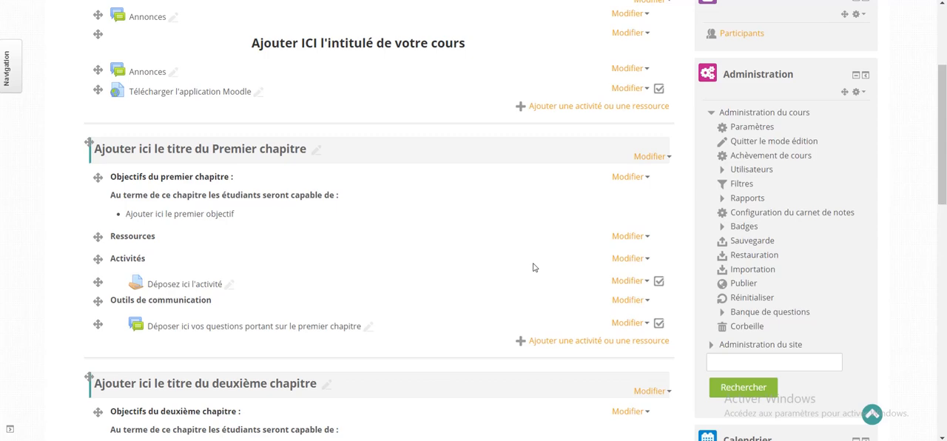
Add a new Devoir activity to the first chapter of the course
click(558, 342)
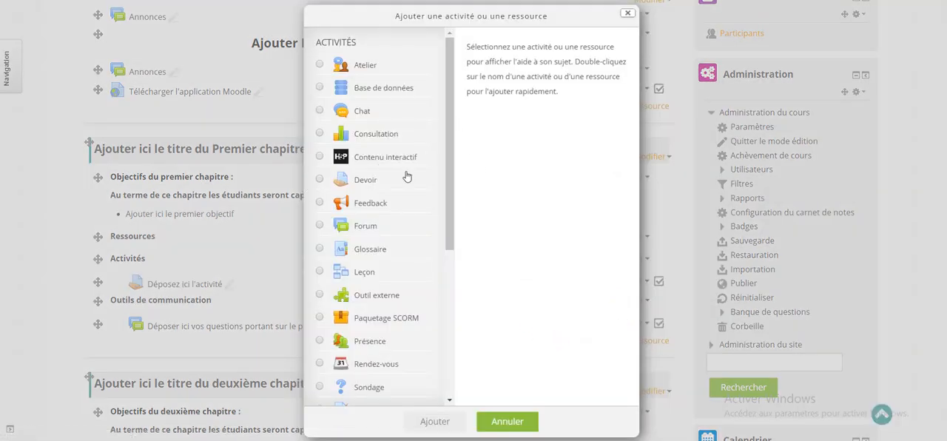
click(627, 14)
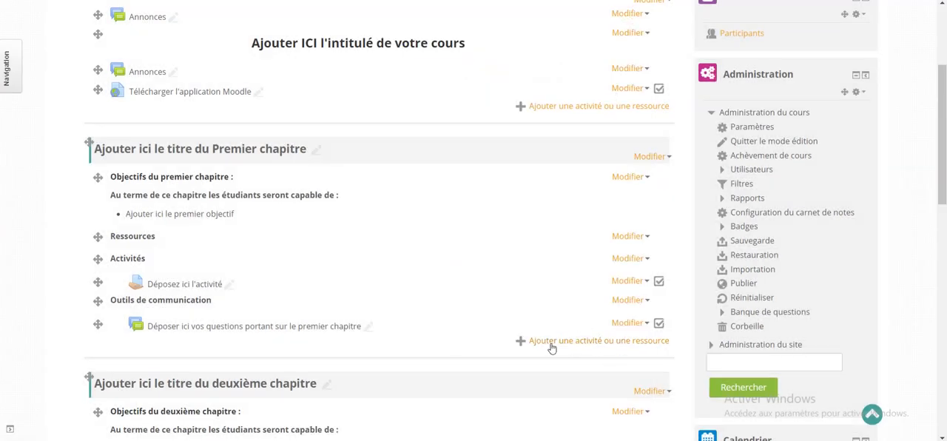
click(591, 341)
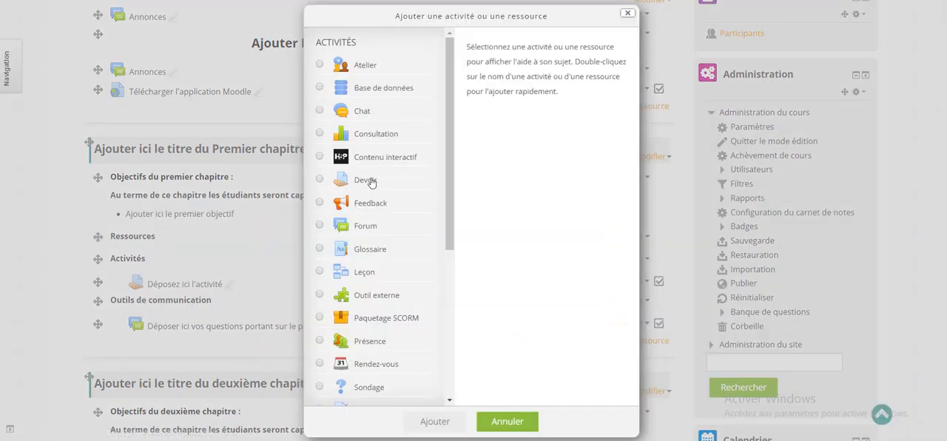
click(320, 182)
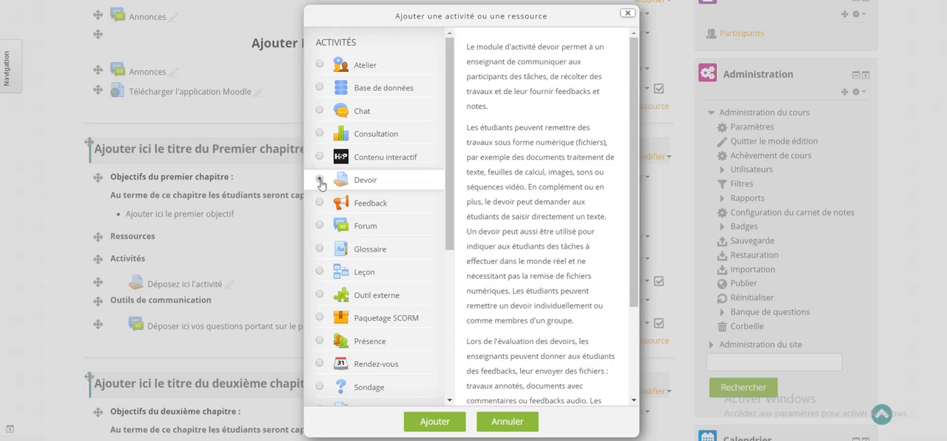
click(319, 180)
click(436, 426)
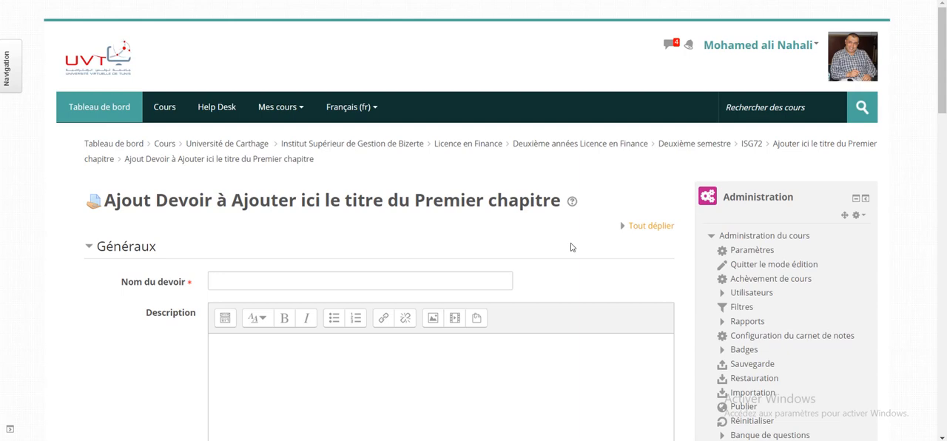
Expand all sections of the assignment form and name the assignment "Exercice 1"
click(629, 227)
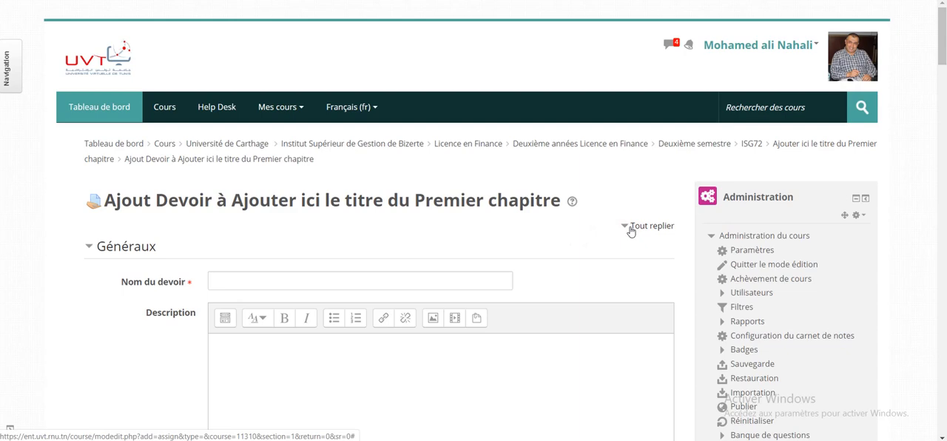
click(277, 276)
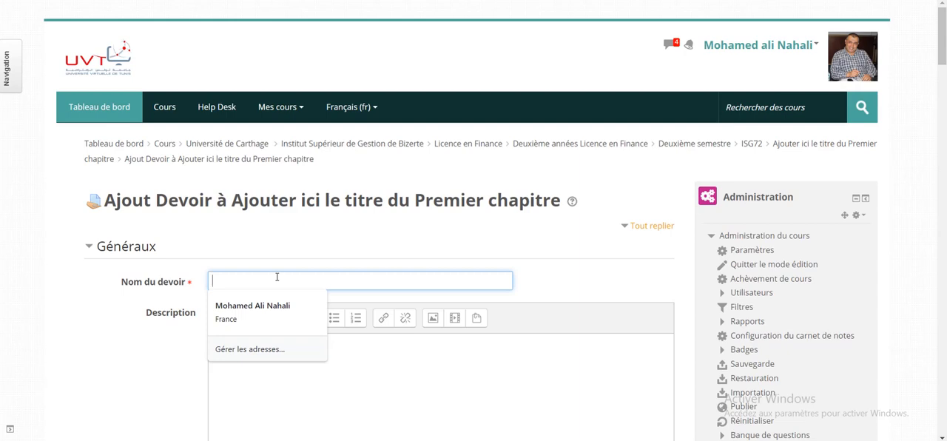
text(Ex)
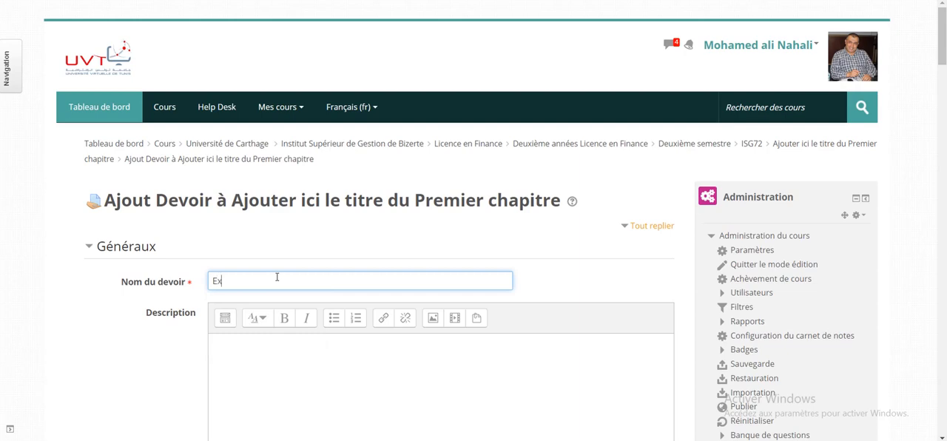
text(ercice 1)
Begin the assignment description with the line "Objectif de l'activité :"
click(251, 361)
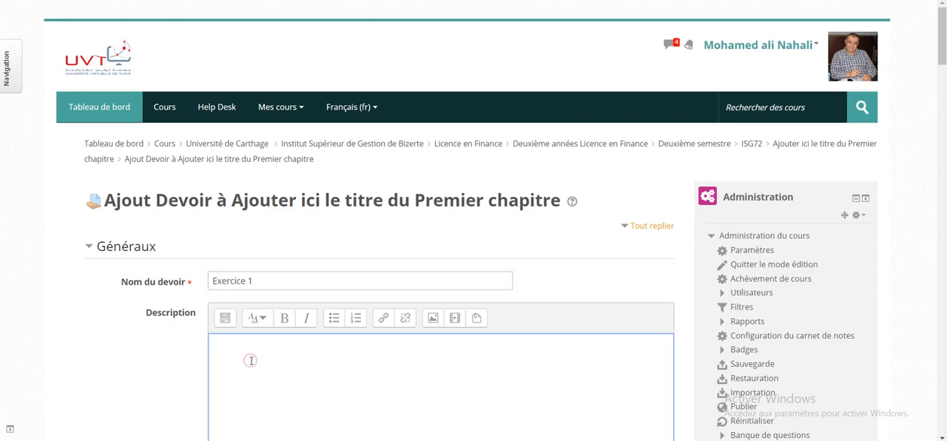
scroll(252, 360, down, 2)
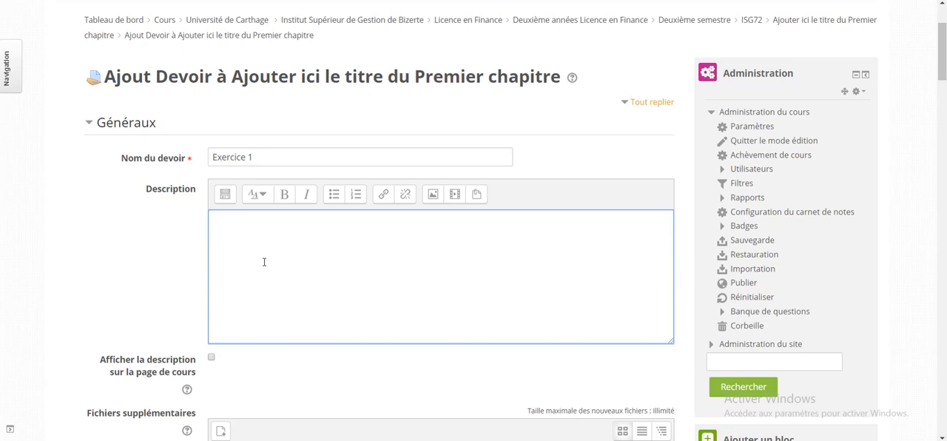
text(Objectif de l'activité Cr)
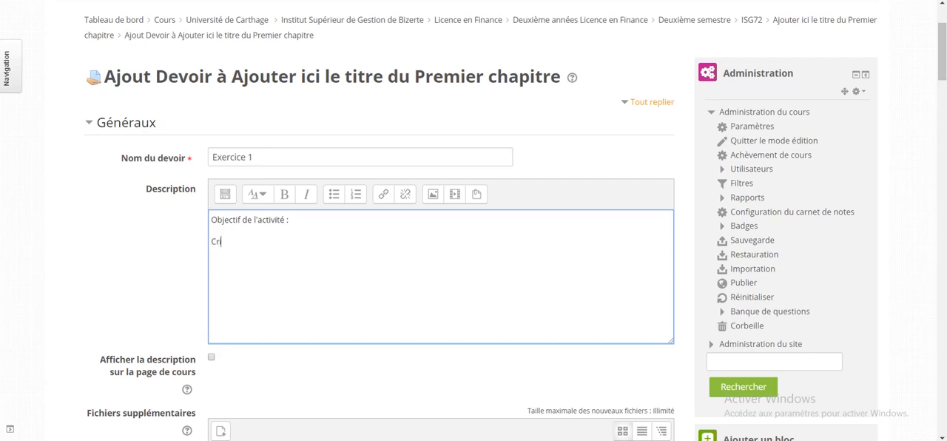
text(éè)
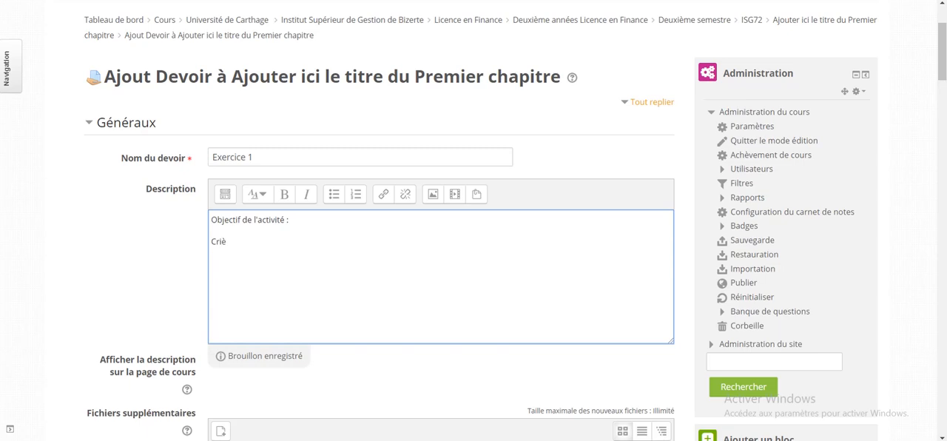
text(tères)
Add the line "Critères d'évaluation" to the description below the activity objective
key(BackSpace)
key(BackSpace)
key(BackSpace)
key(BackSpace)
key(BackSpace)
key(BackSpace)
key(BackSpace)
key(BackSpace)
text(i)
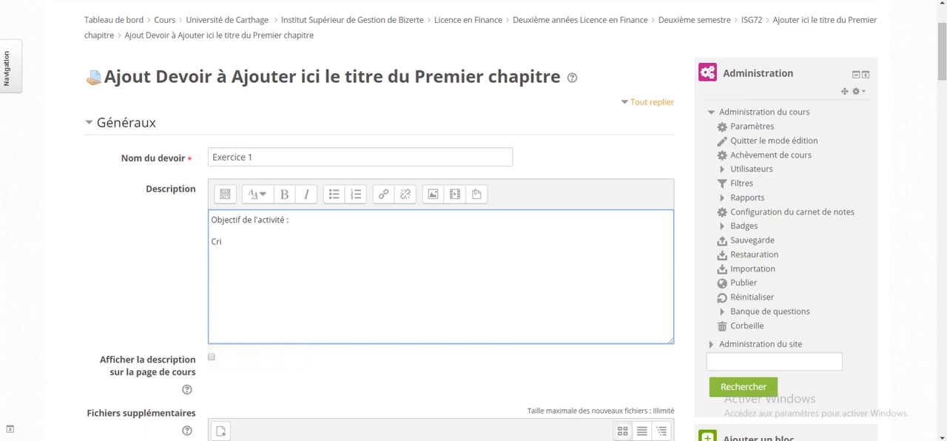
text(tères)
text( d'évalu)
text(ation)
text(Ressou)
text(r)
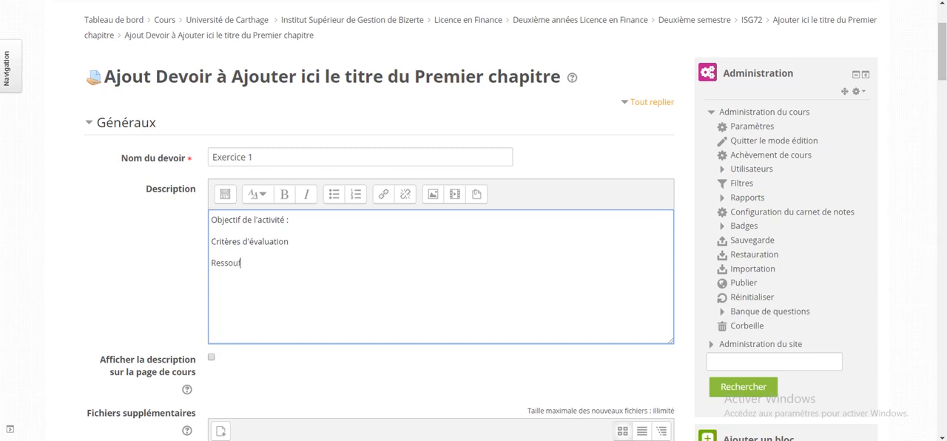
key(BackSpace)
text(ces)
Add the lines "Ressources" and "TAF :" to the end of the description, with the spelling corrected
right_click(221, 264)
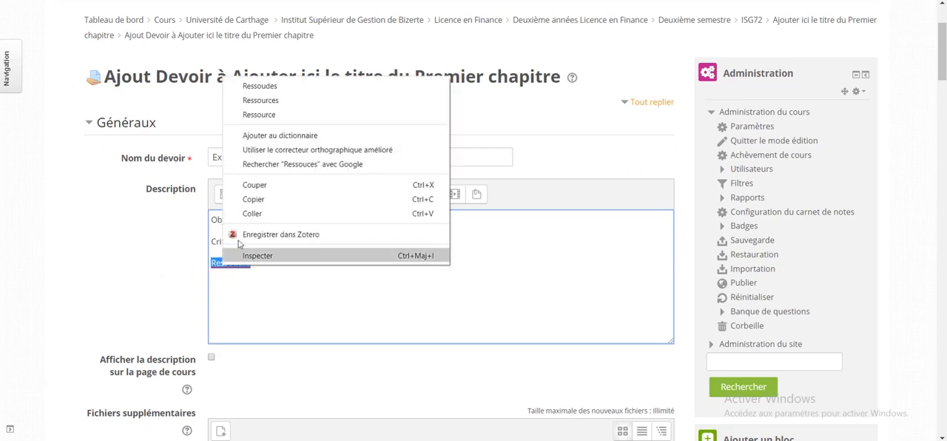
click(260, 100)
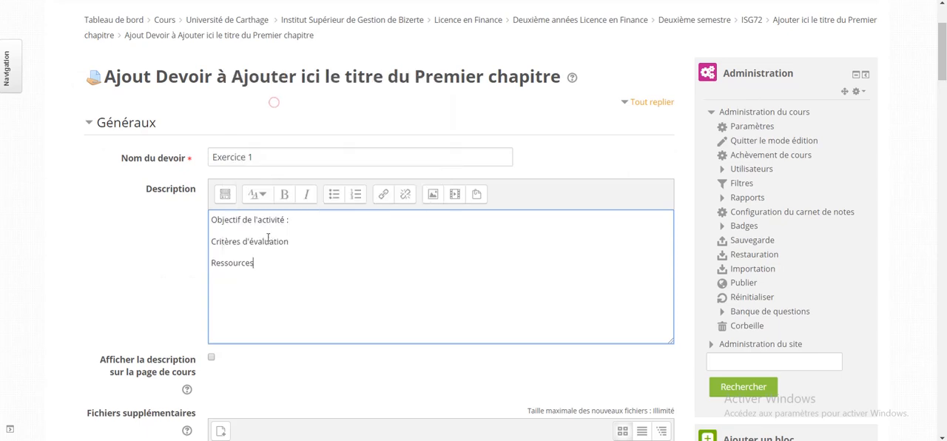
key(Return)
text(TAF :)
Keep Date de remise enabled and set it to 10 avril 2020 at 23:00
scroll(267, 236, down, 2)
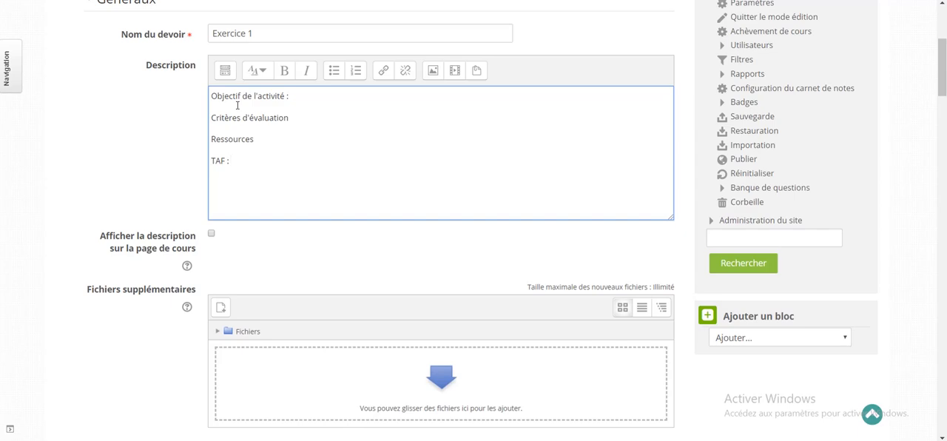
scroll(290, 287, down, 2)
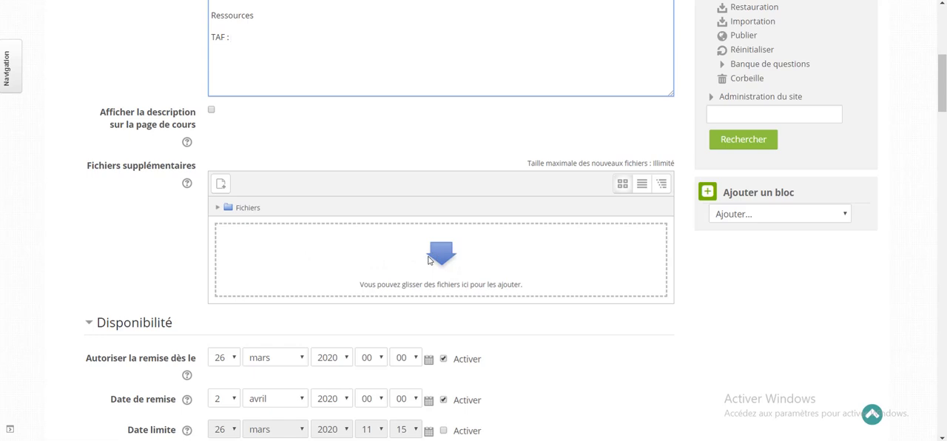
scroll(427, 259, down, 3)
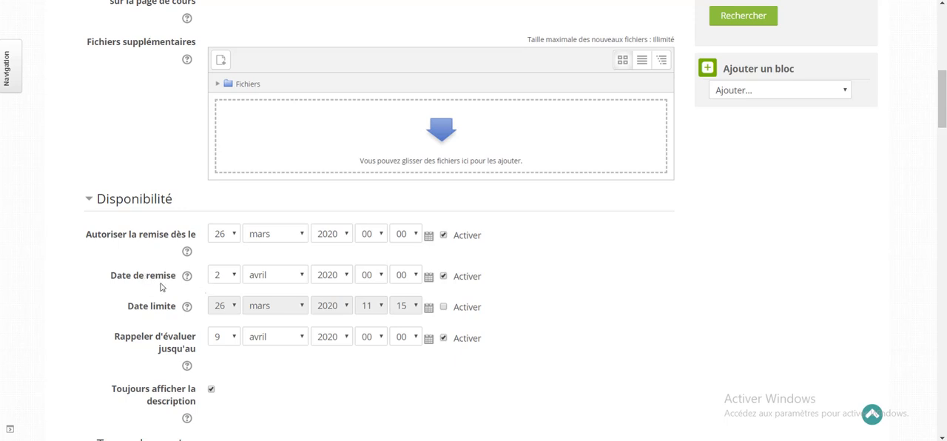
click(442, 277)
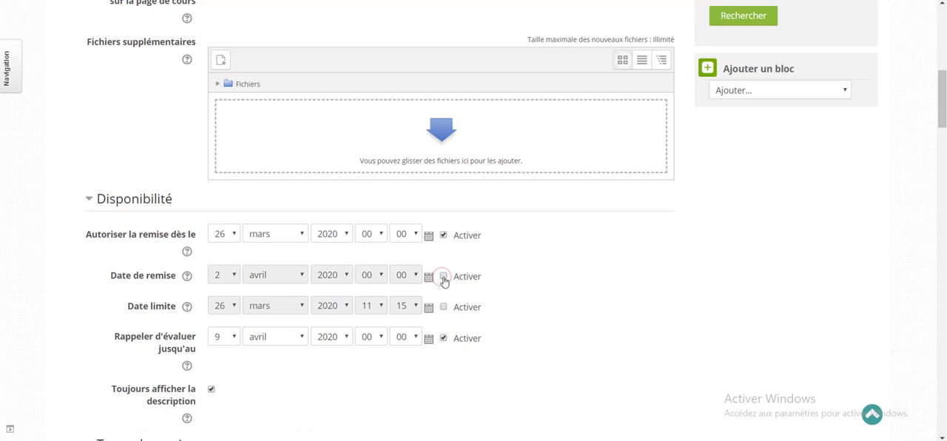
click(442, 279)
click(228, 279)
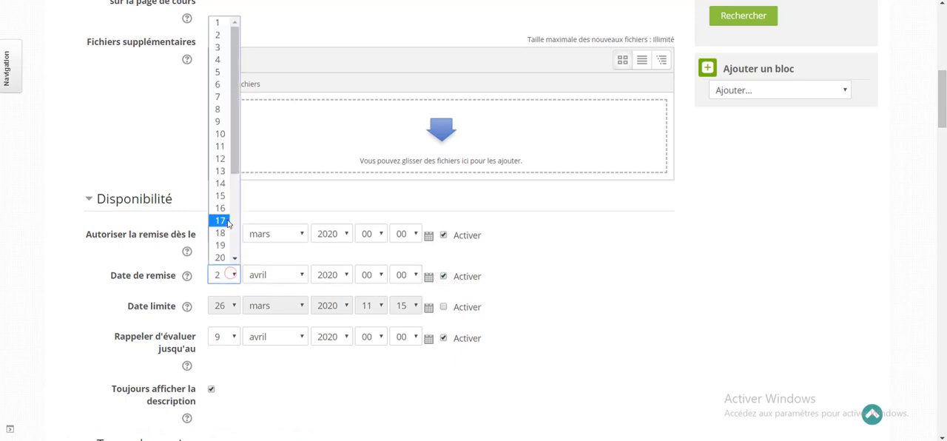
click(228, 133)
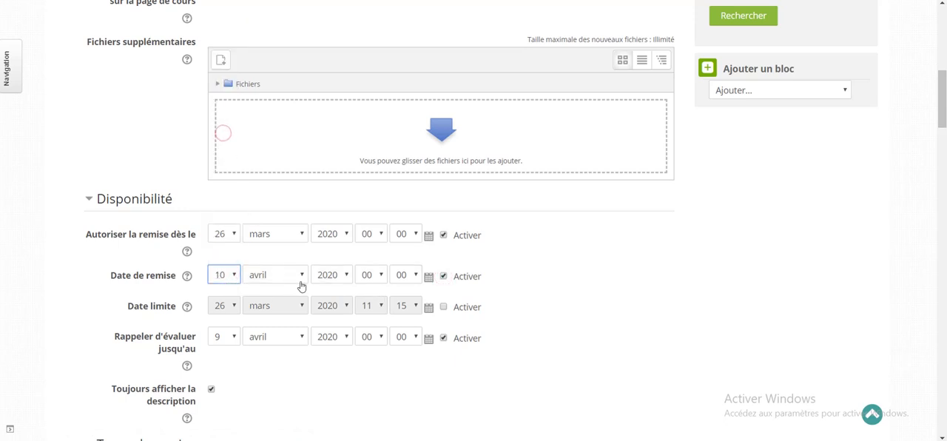
click(379, 275)
scroll(380, 276, down, 1)
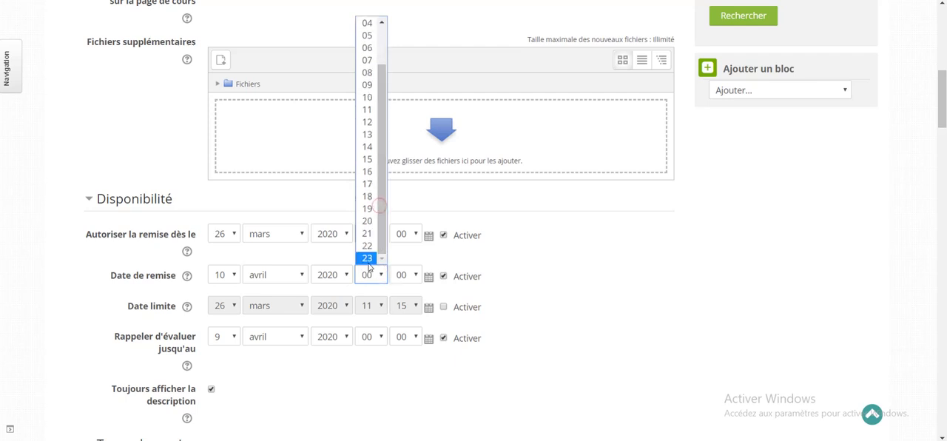
click(366, 258)
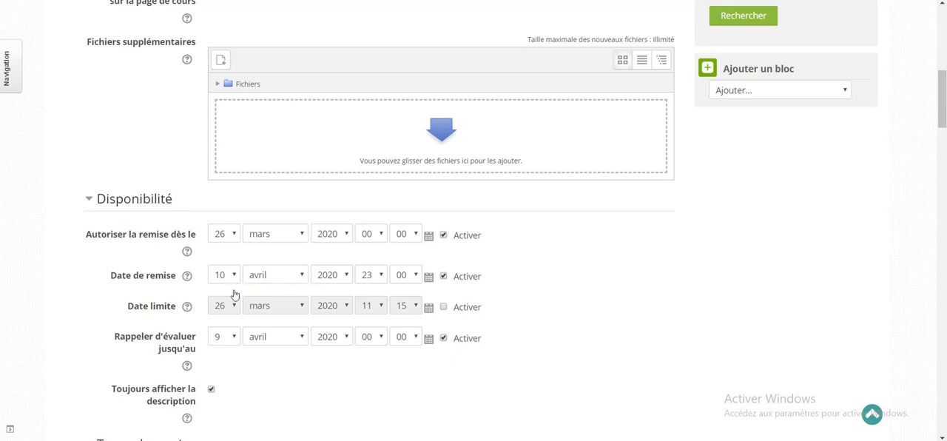
Enable Date limite and set it to 11 avril 2020 at 08:00
click(444, 307)
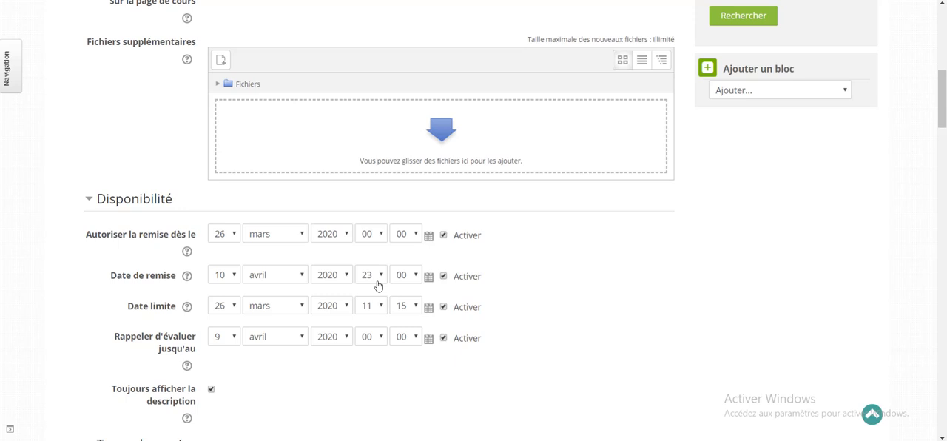
click(232, 307)
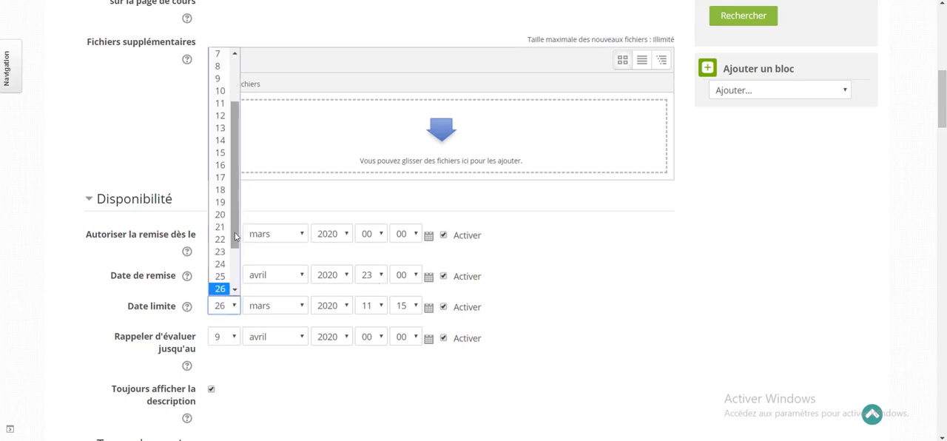
scroll(234, 283, down, 2)
scroll(234, 285, up, 3)
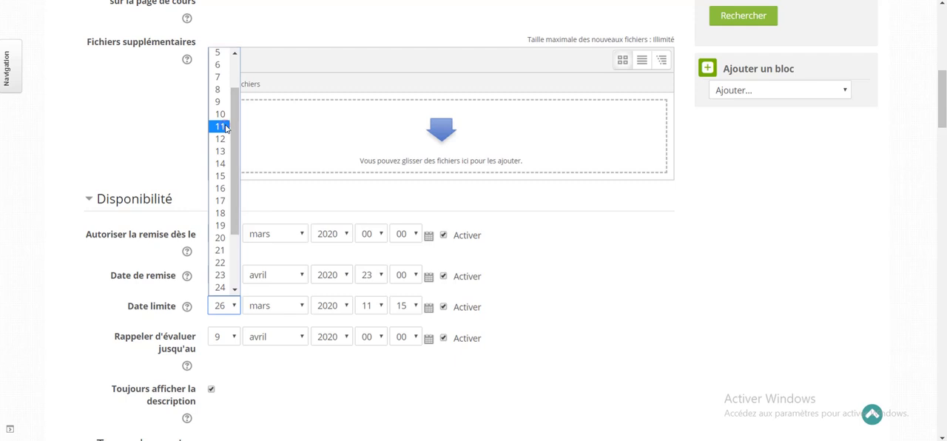
click(222, 126)
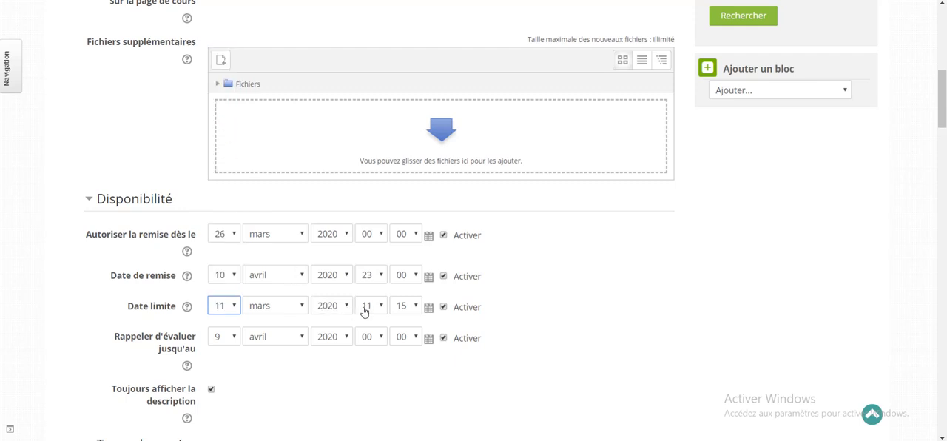
click(301, 307)
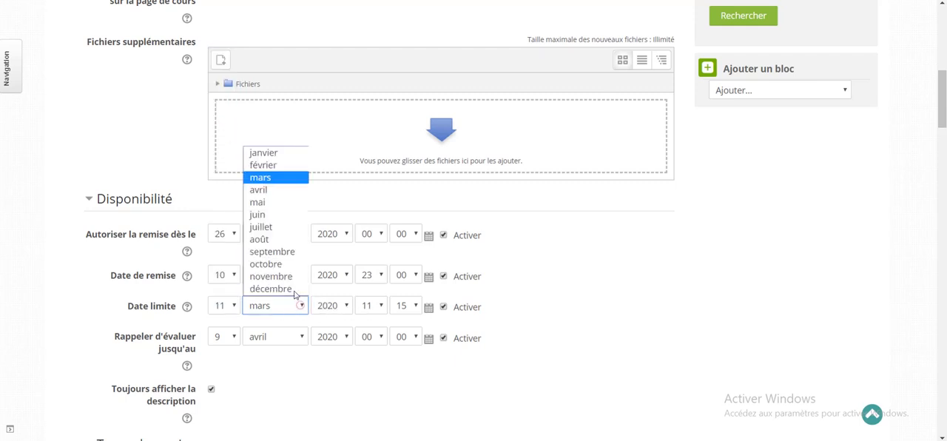
click(263, 190)
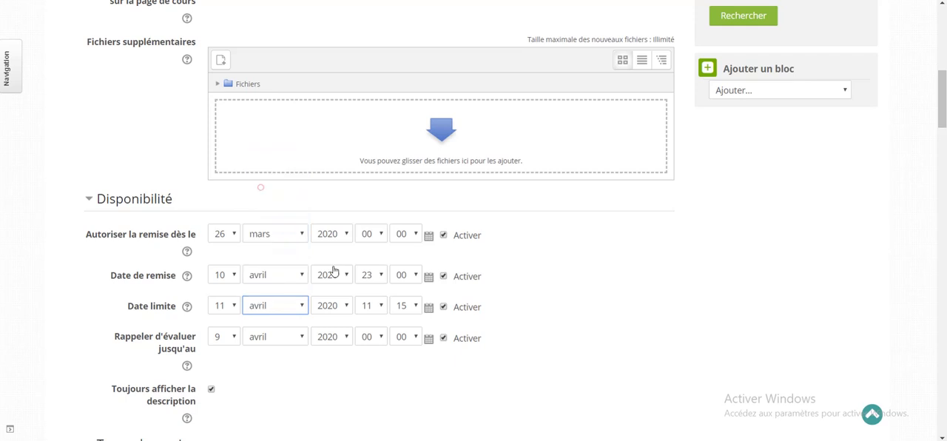
click(381, 307)
click(369, 156)
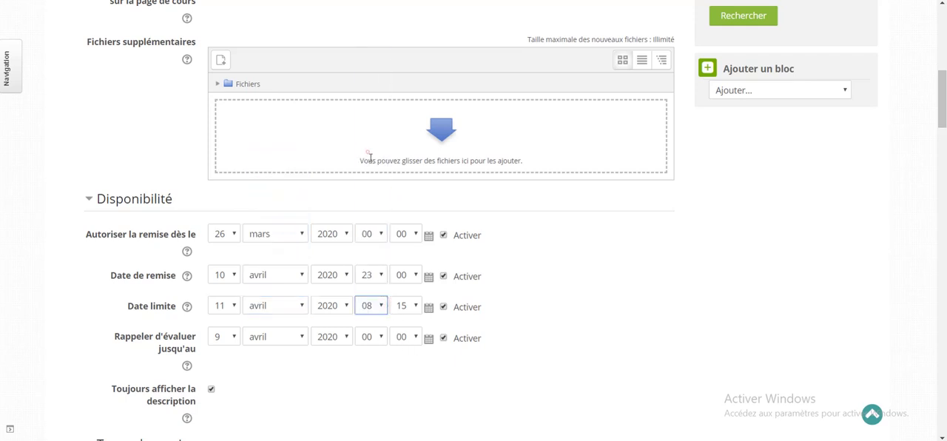
click(412, 306)
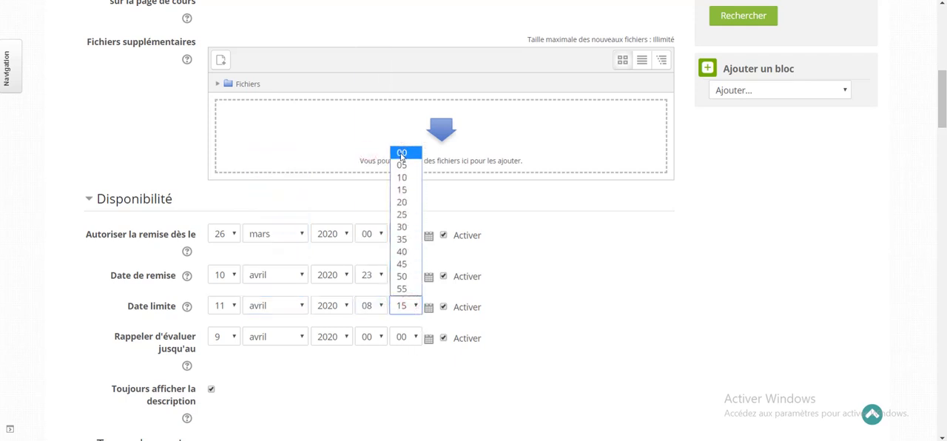
click(401, 153)
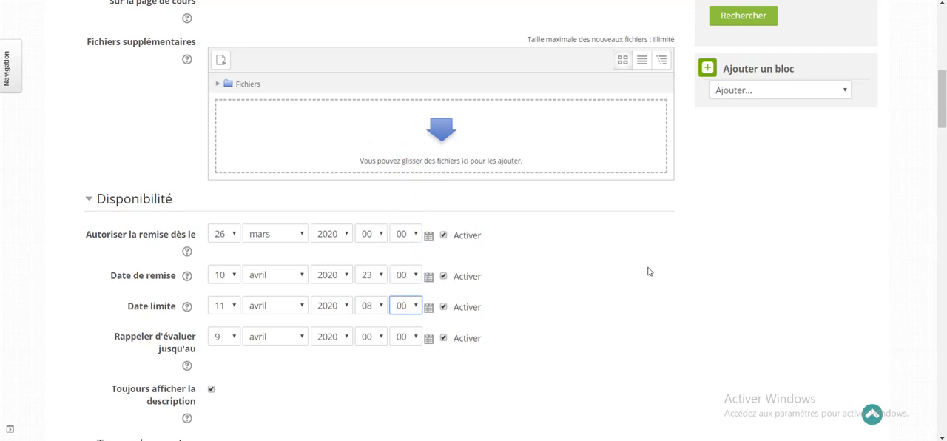
scroll(514, 316, down, 3)
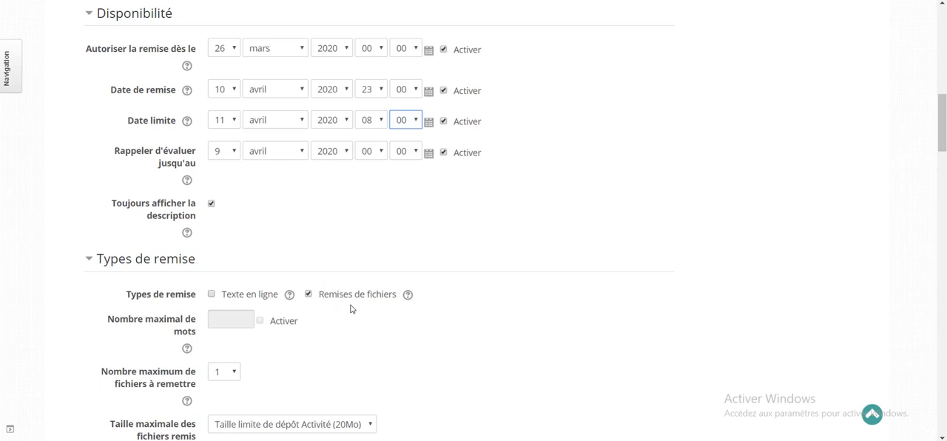
Enable both Texte en ligne and Remises de fichiers as submission types for the assignment
click(212, 295)
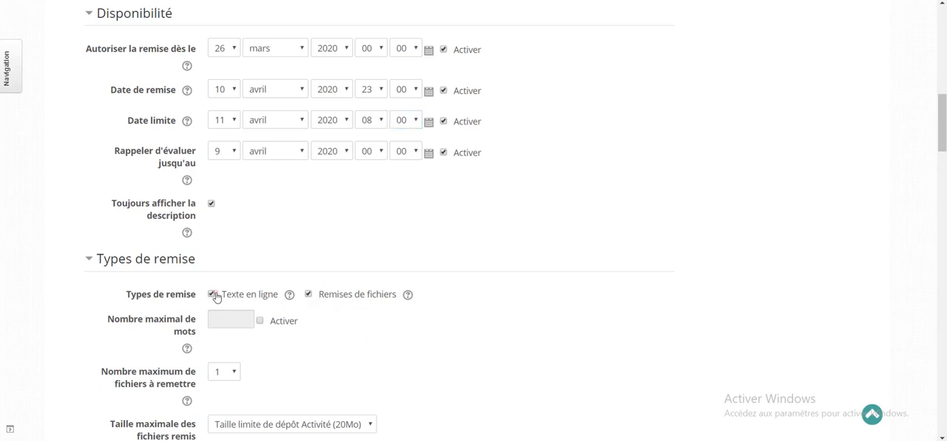
click(309, 295)
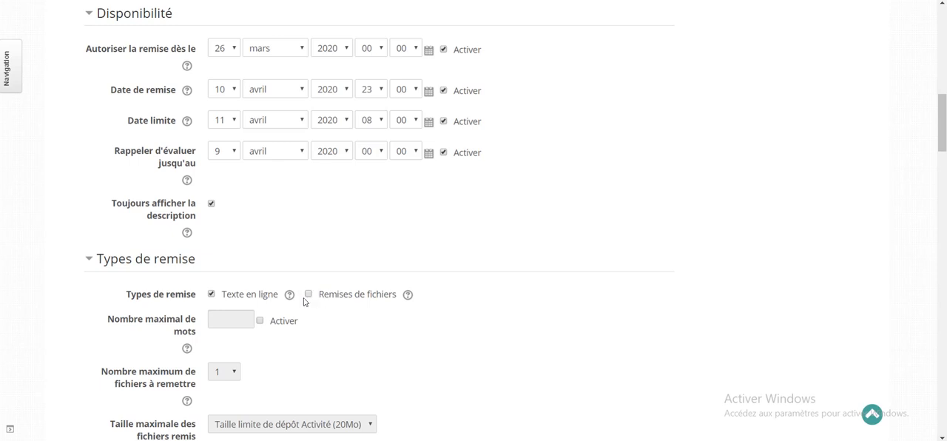
click(308, 296)
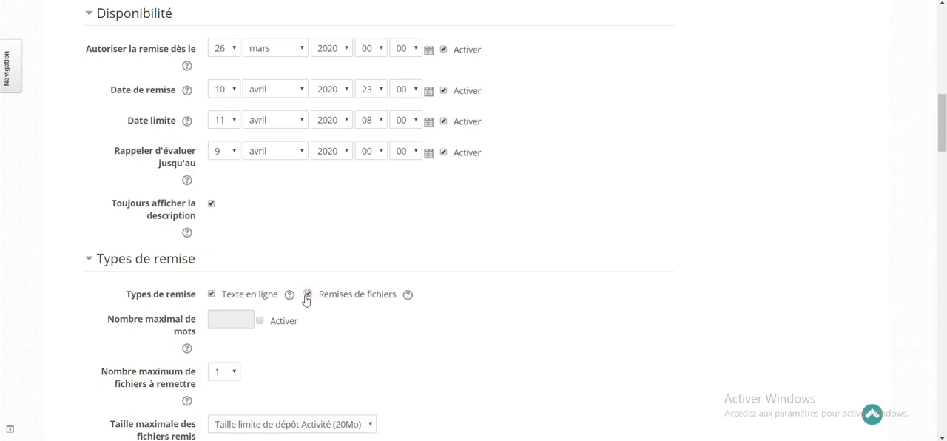
click(211, 294)
click(211, 296)
Keep Point as the grade type in the Note settings
scroll(363, 329, down, 5)
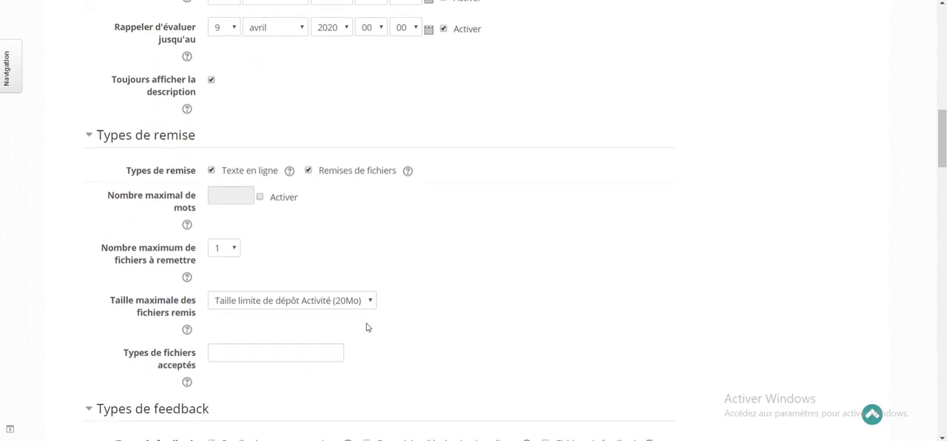
scroll(379, 325, down, 3)
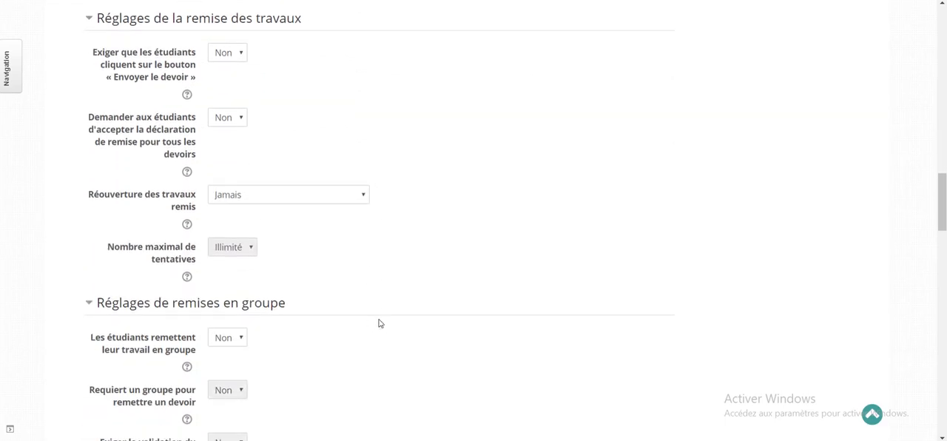
scroll(379, 323, down, 9)
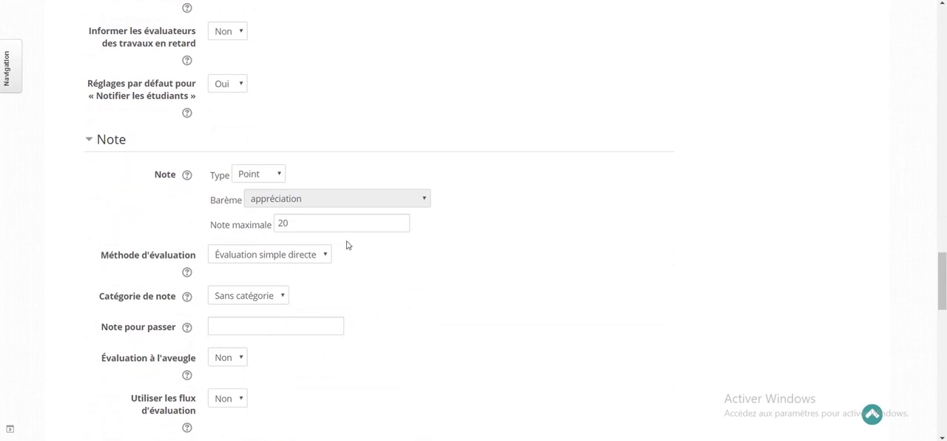
click(276, 177)
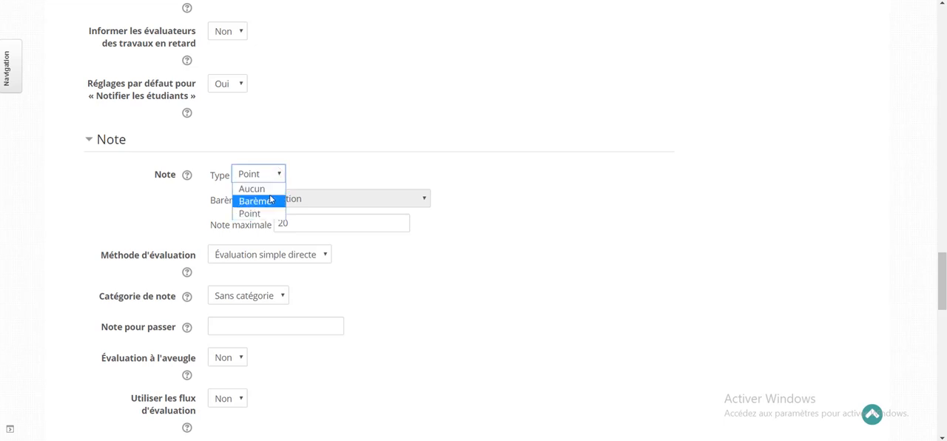
key(Up)
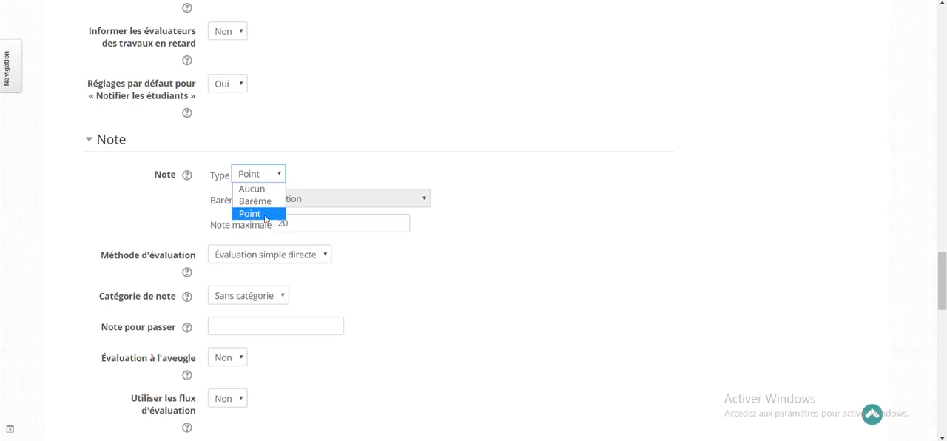
click(255, 217)
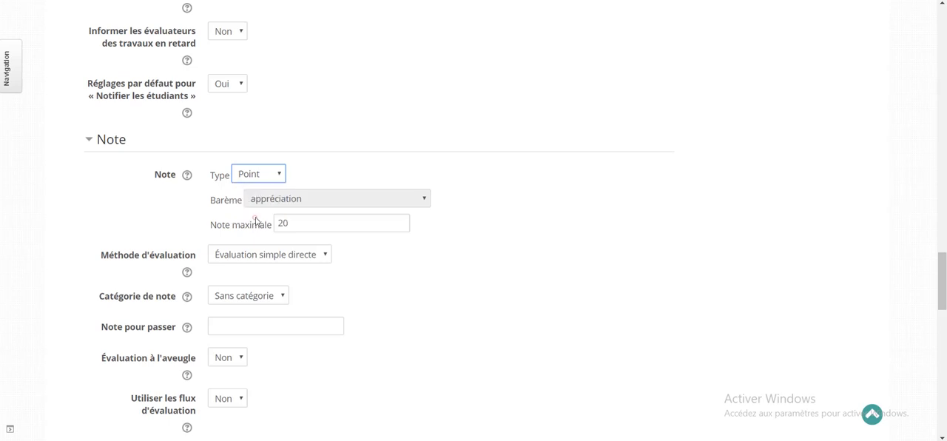
Set Note maximale to 20 and Note pour passer to 10
double_click(307, 222)
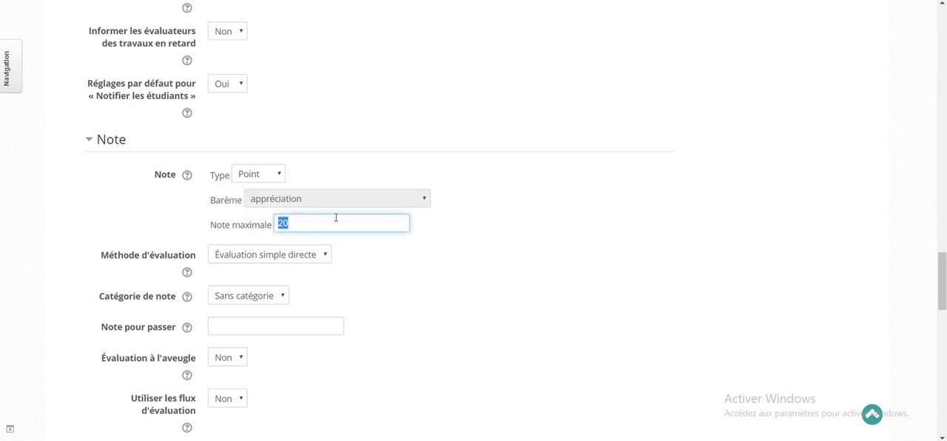
text(10)
text(0)
key(BackSpace)
key(BackSpace)
key(BackSpace)
text(20)
click(525, 281)
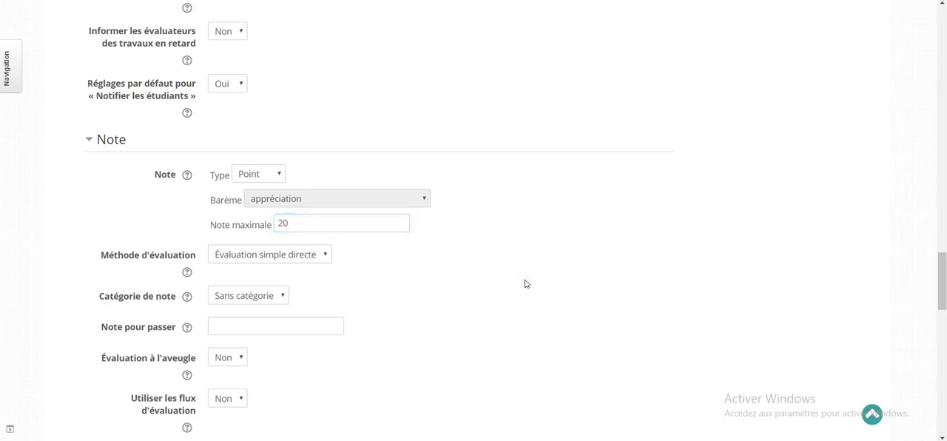
click(262, 328)
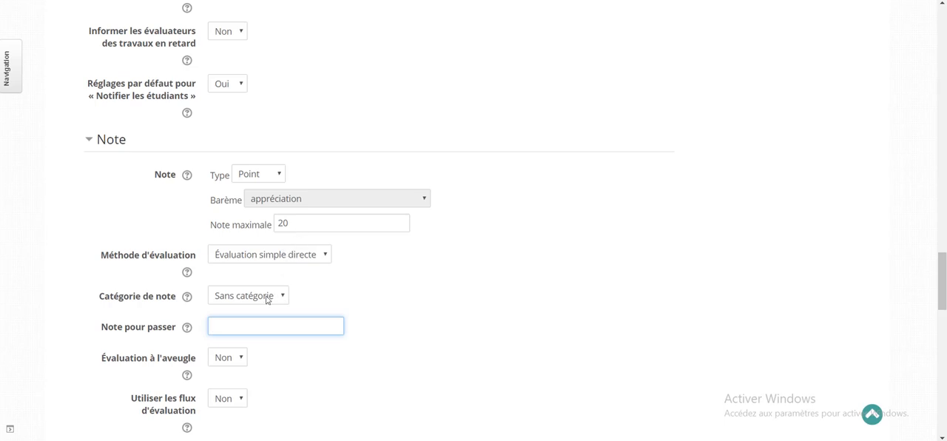
text(10)
Try a Date access restriction set to "jusqu'au" and remove it from the assignment
scroll(446, 314, down, 5)
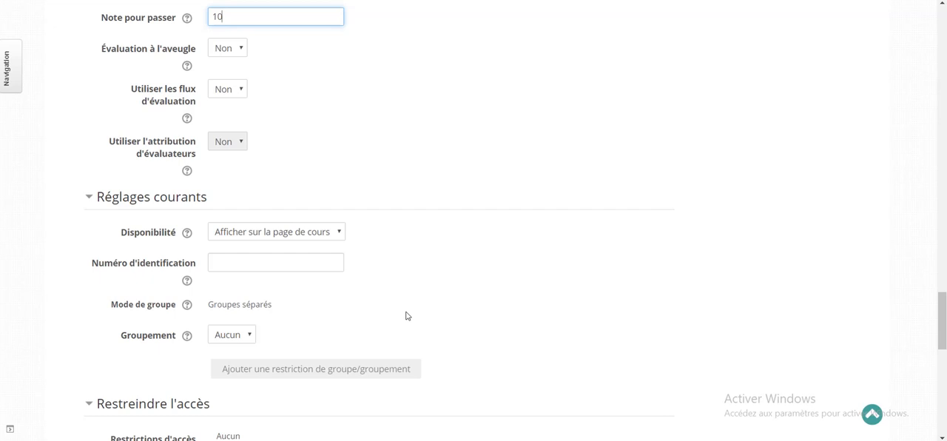
scroll(494, 261, down, 3)
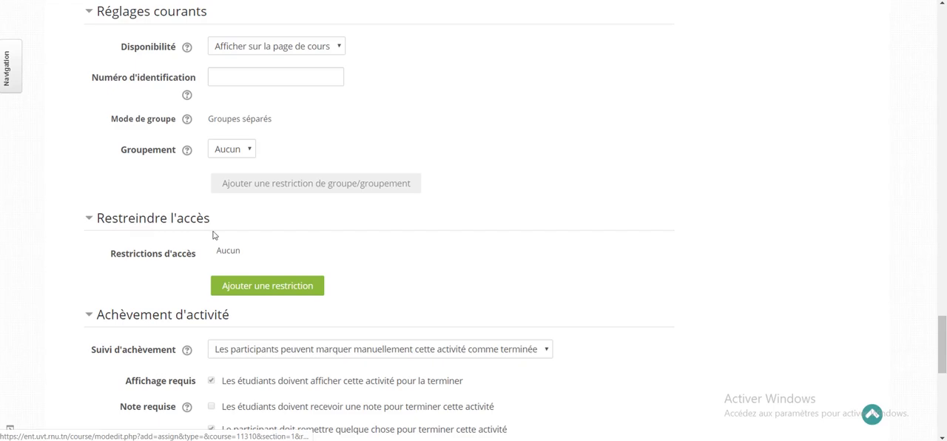
click(286, 288)
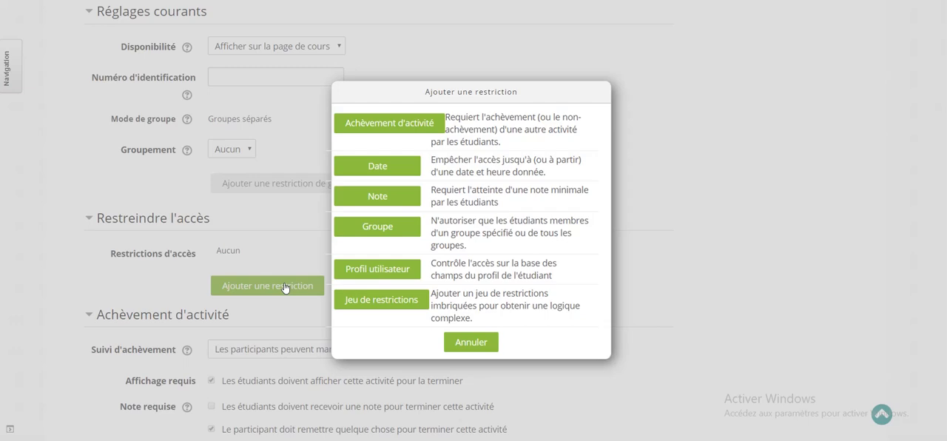
click(377, 166)
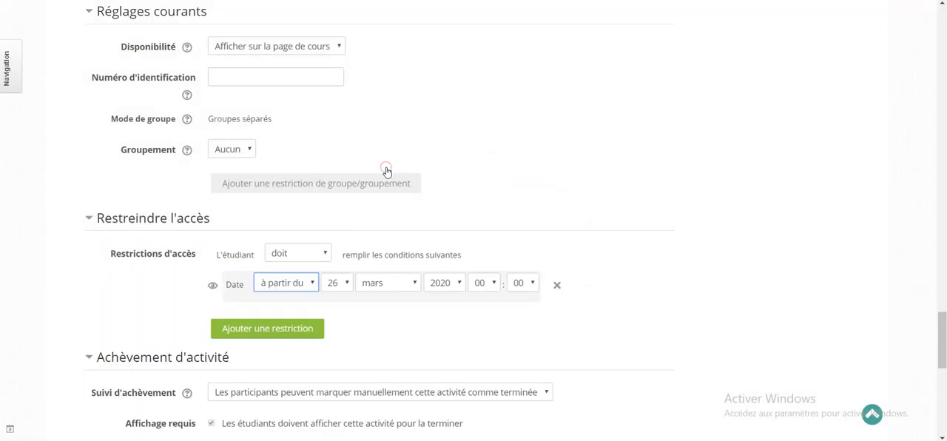
click(307, 285)
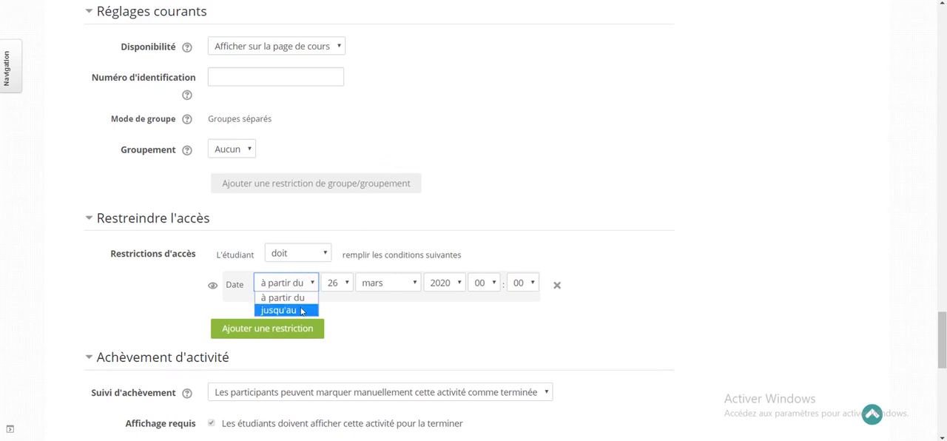
click(301, 310)
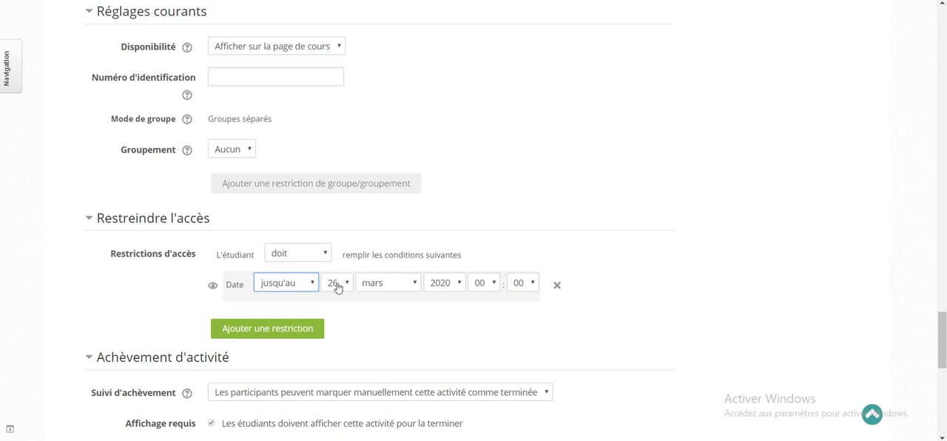
click(212, 288)
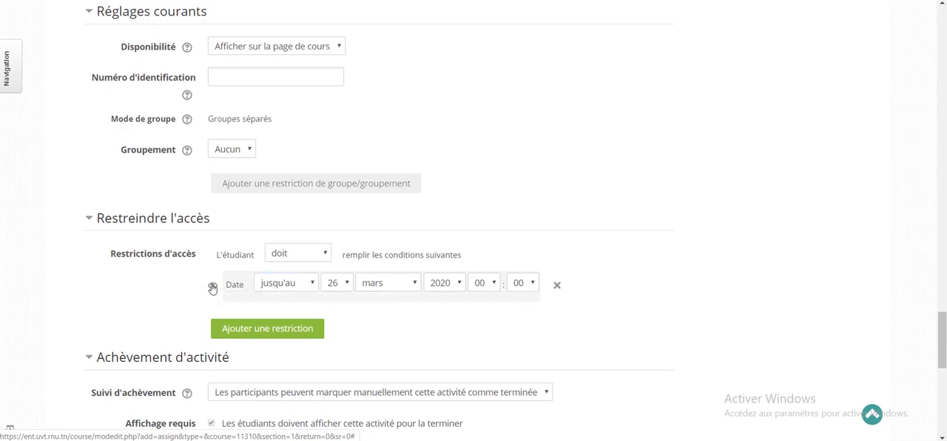
click(559, 288)
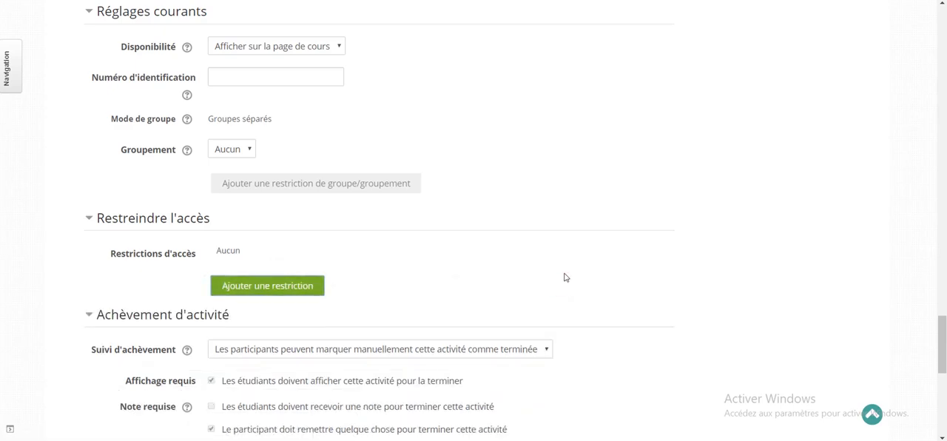
Set Suivi d'achèvement to "Afficher l'activité comme terminée dès que les conditions sont remplies", disabling Affichage requis and enabling Note requise
scroll(564, 275, down, 2)
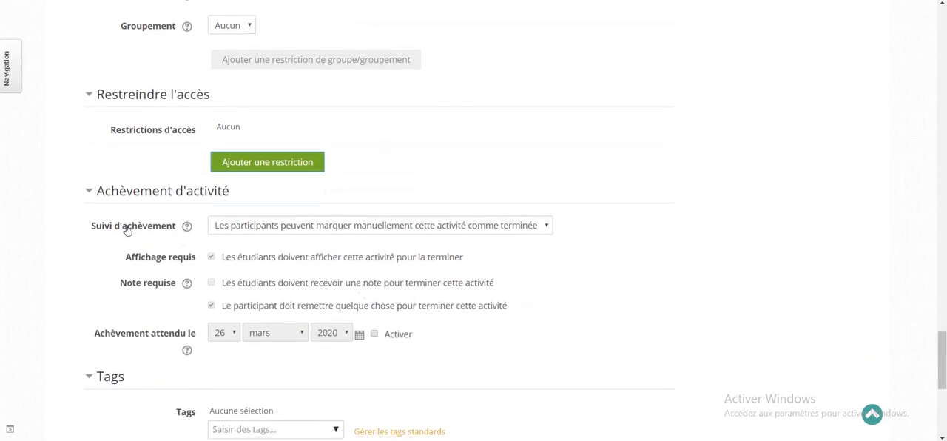
click(538, 230)
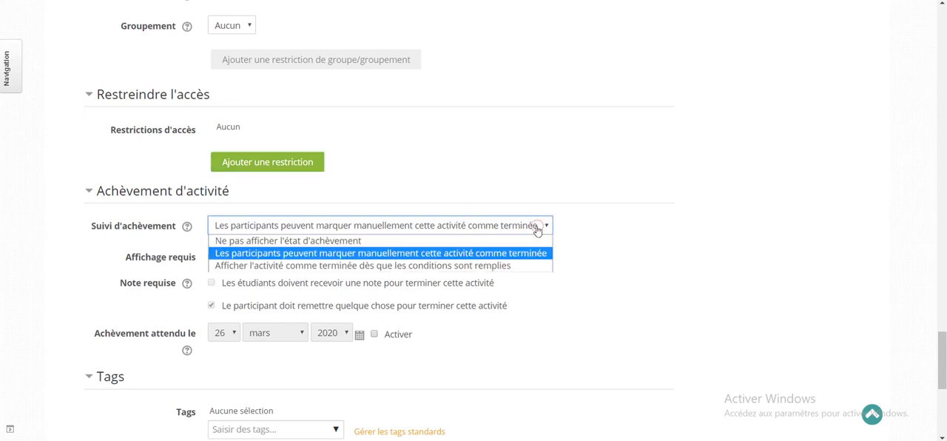
click(317, 266)
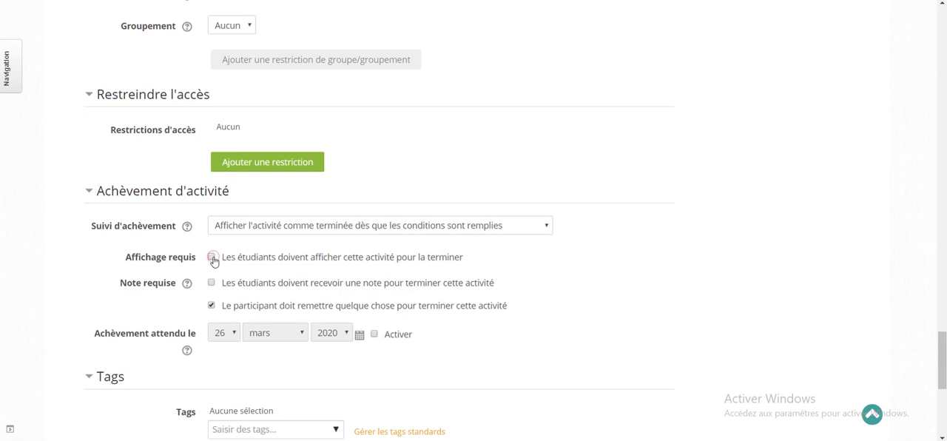
click(212, 258)
click(212, 283)
Save the assignment settings and display the activity page
scroll(515, 305, down, 2)
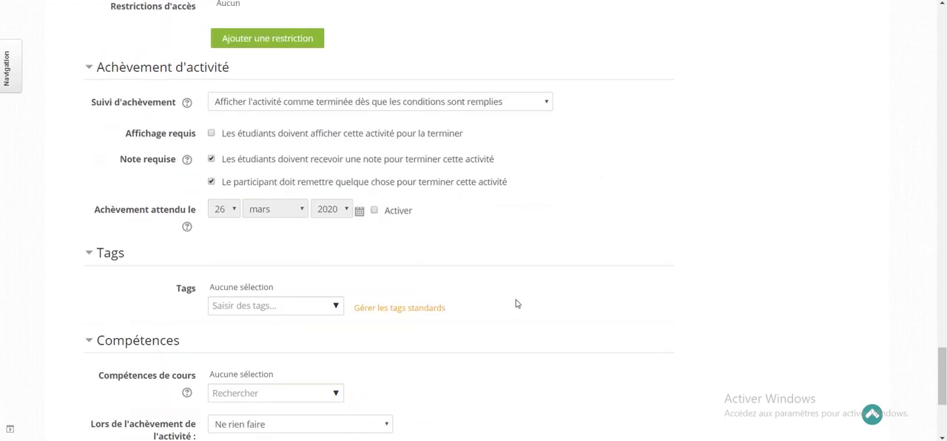
scroll(517, 303, down, 2)
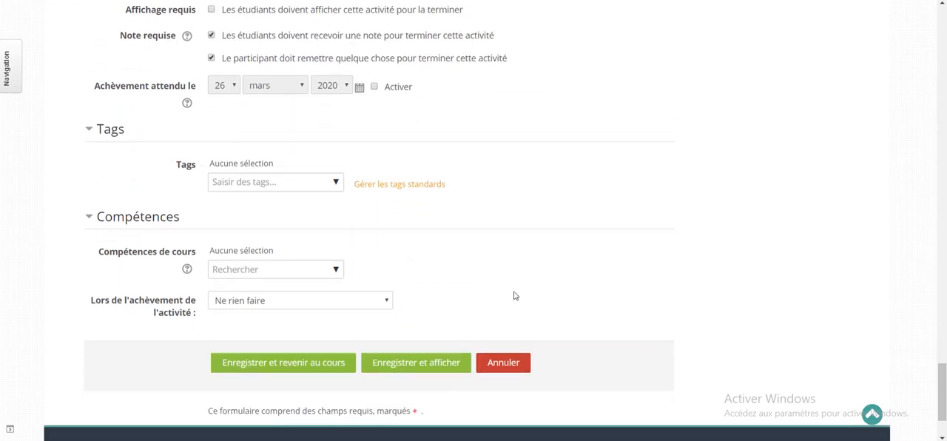
click(408, 364)
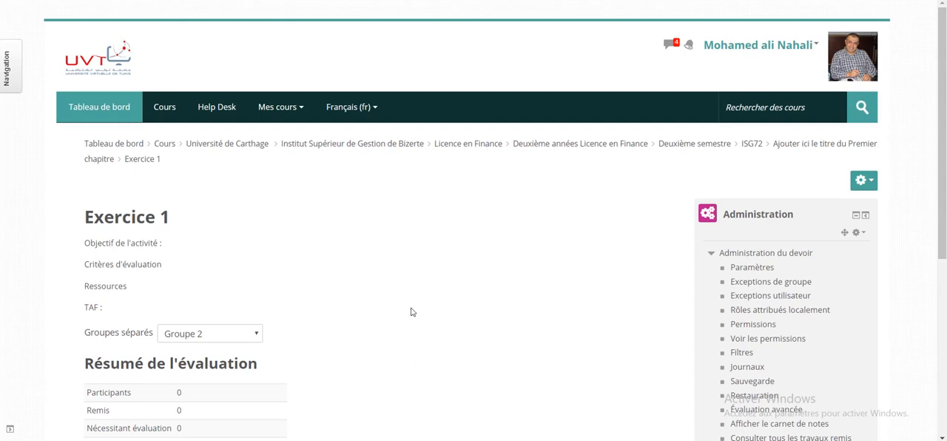
Examine the Remis and Nécessitant évaluation entries in the assignment's evaluation summary
scroll(334, 310, down, 3)
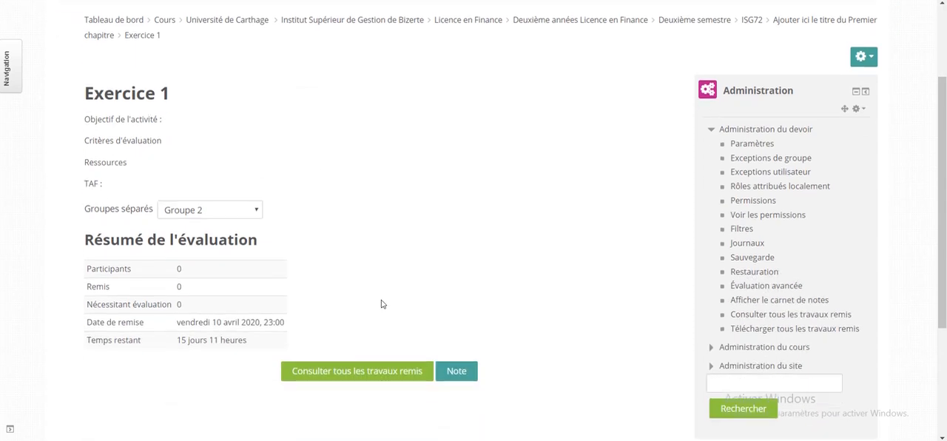
click(188, 284)
double_click(178, 284)
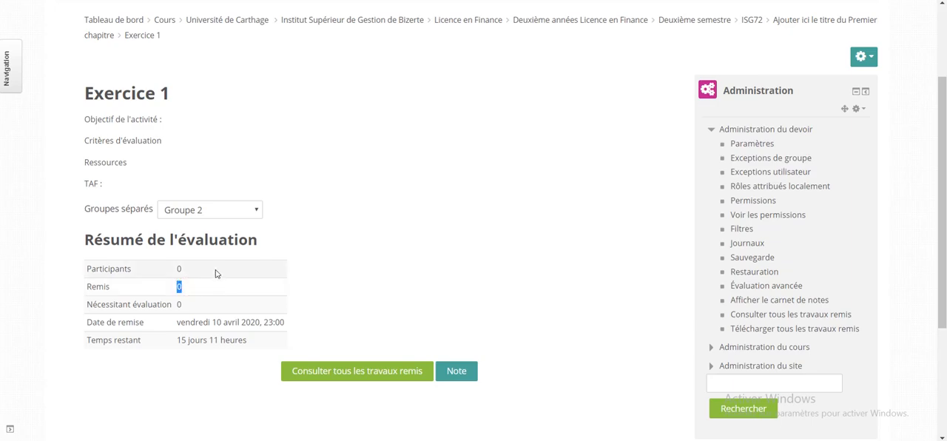
click(205, 306)
double_click(179, 304)
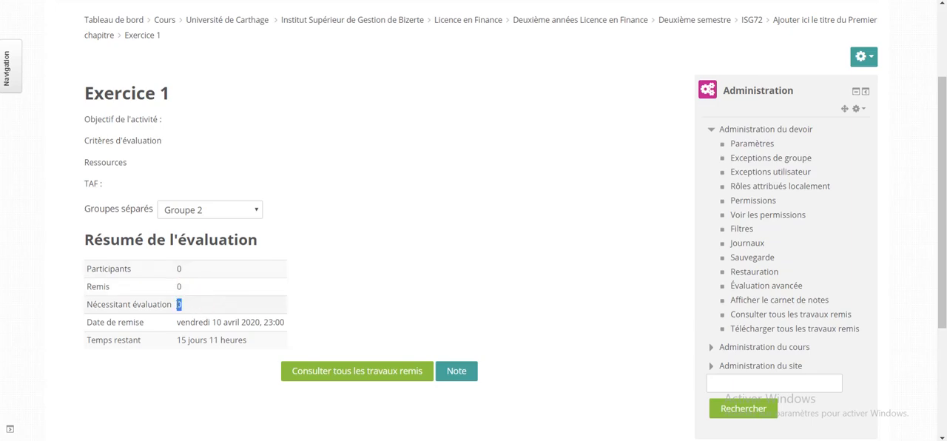